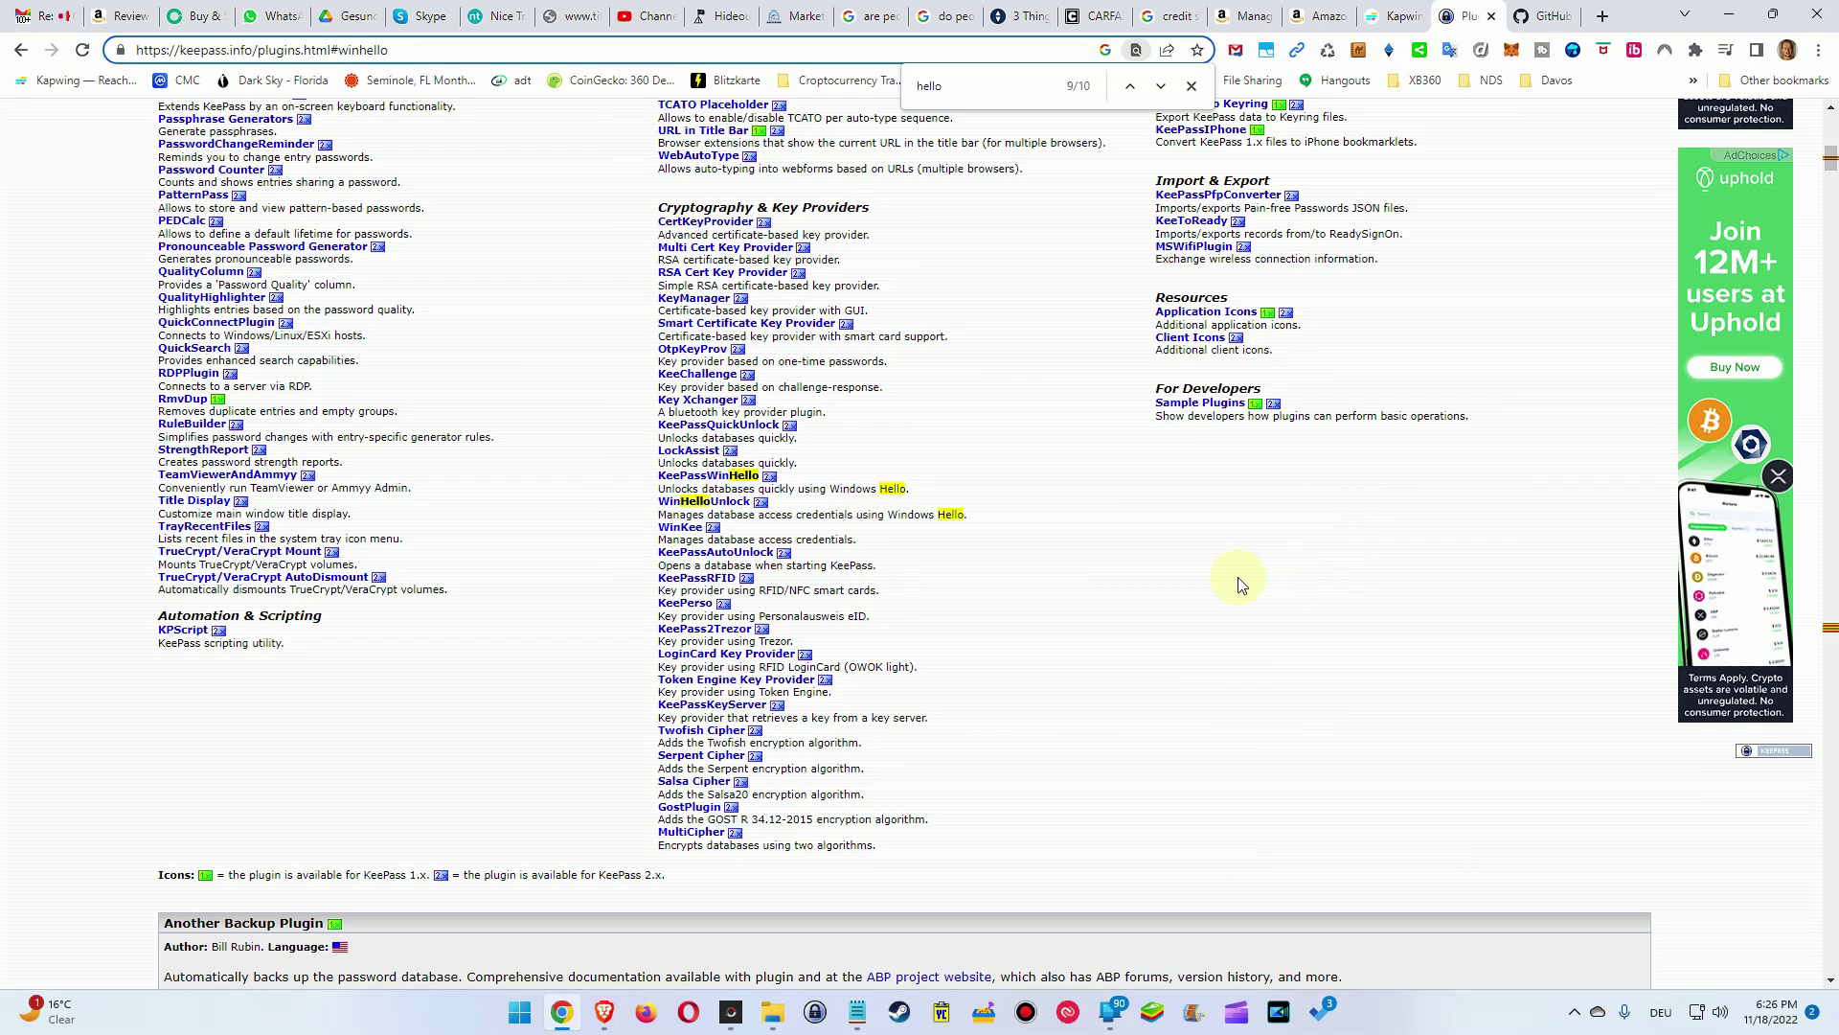
# - Search KeePass.info for 'hello', then follow the KeePassWinHello and WinHelloUnlock [Website] links
pyautogui.click(239, 51)
pyautogui.click(718, 476)
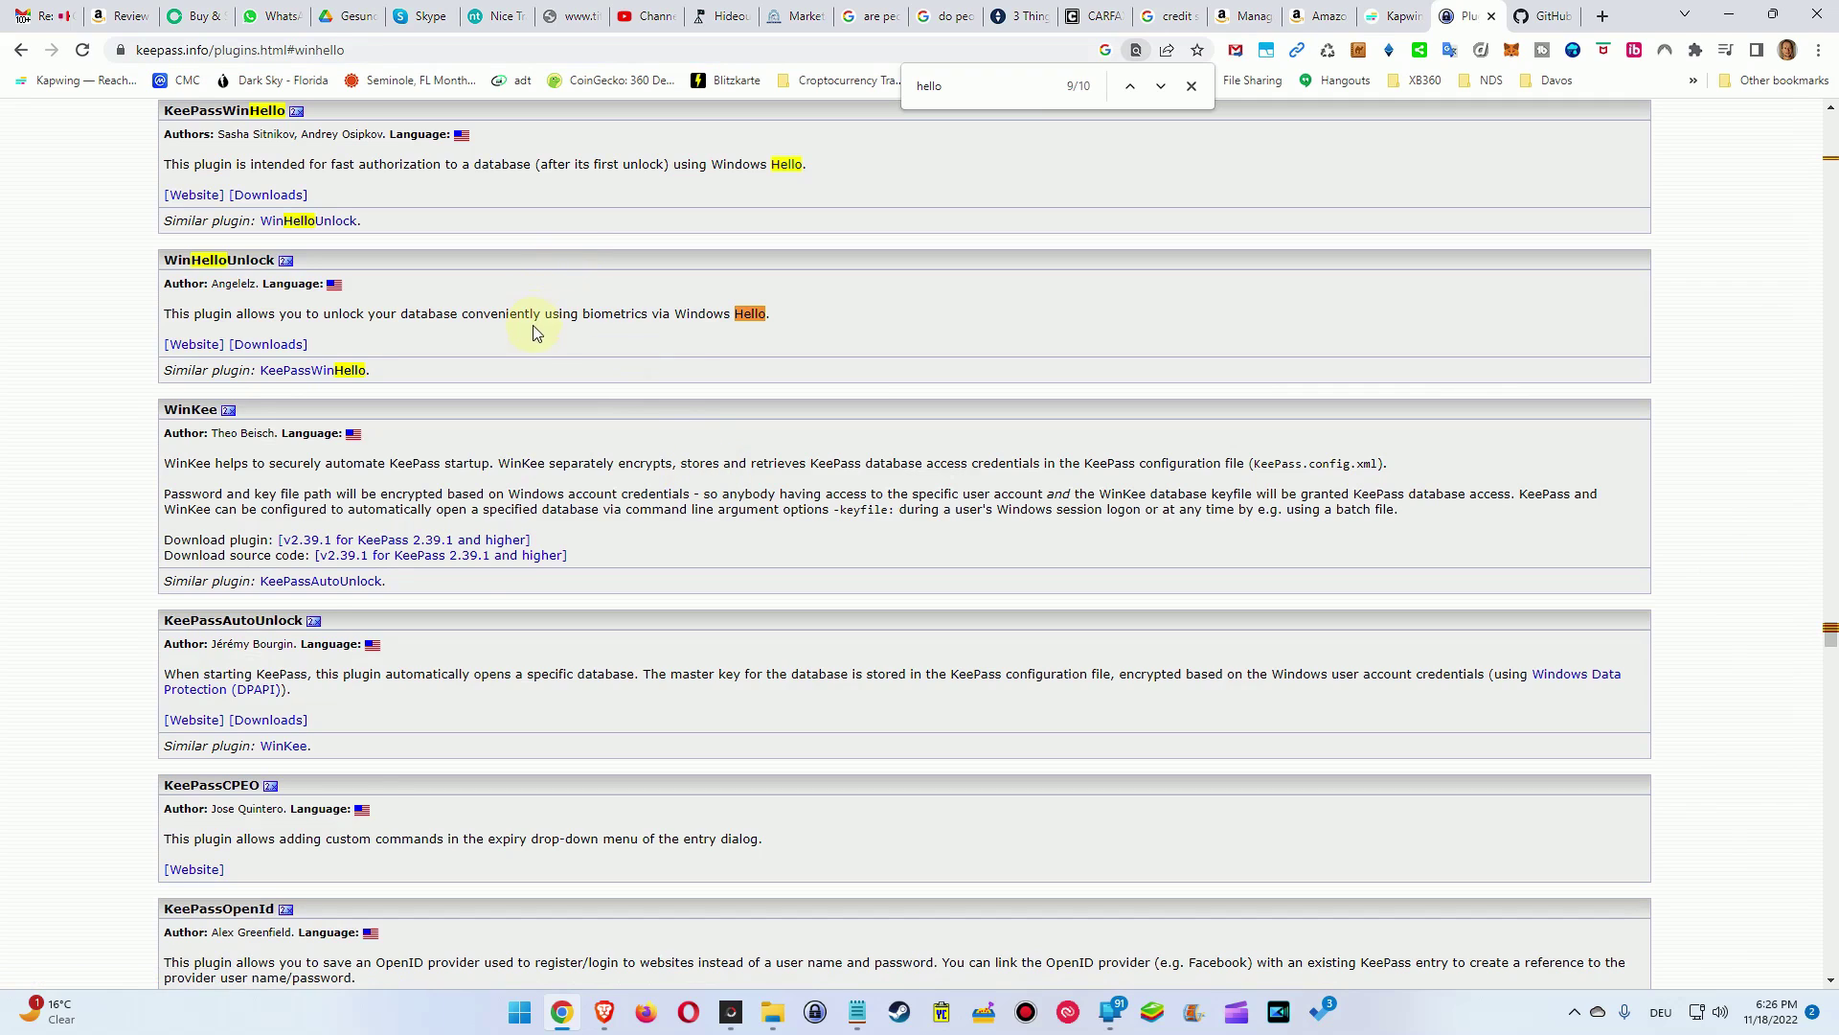
pyautogui.scroll(2, 534, 325)
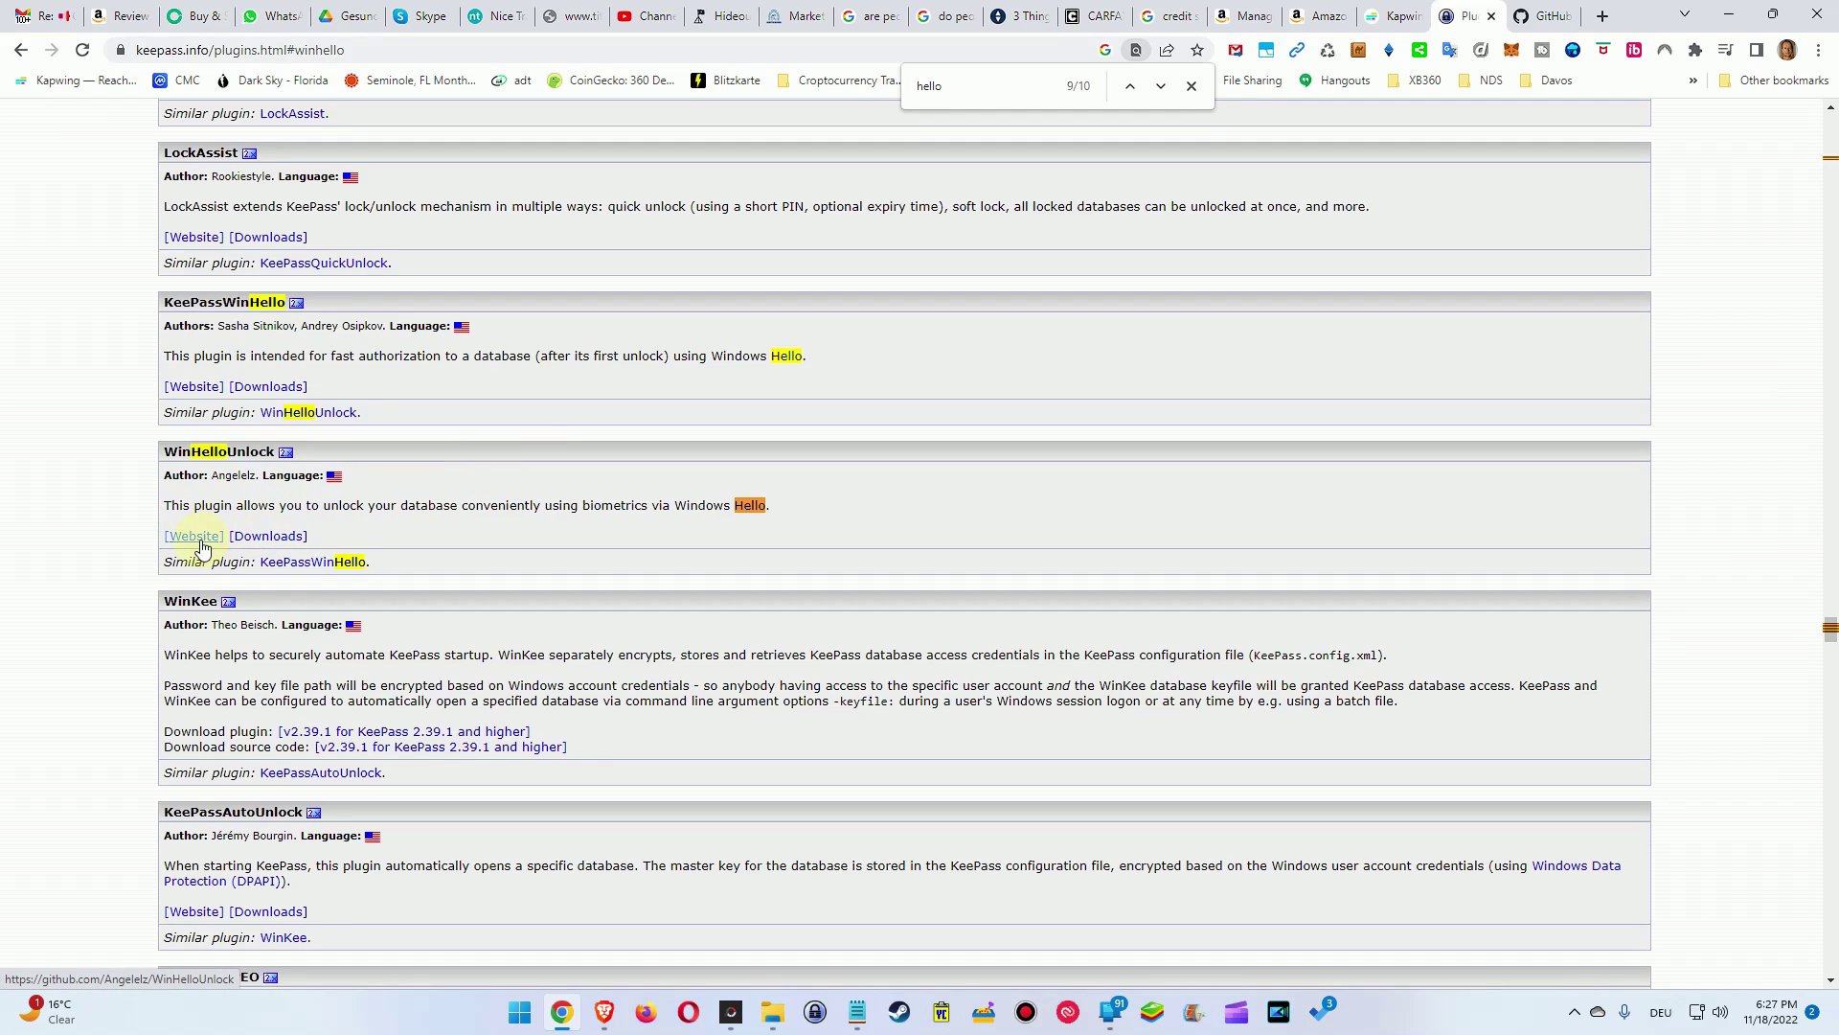
pyautogui.click(197, 536)
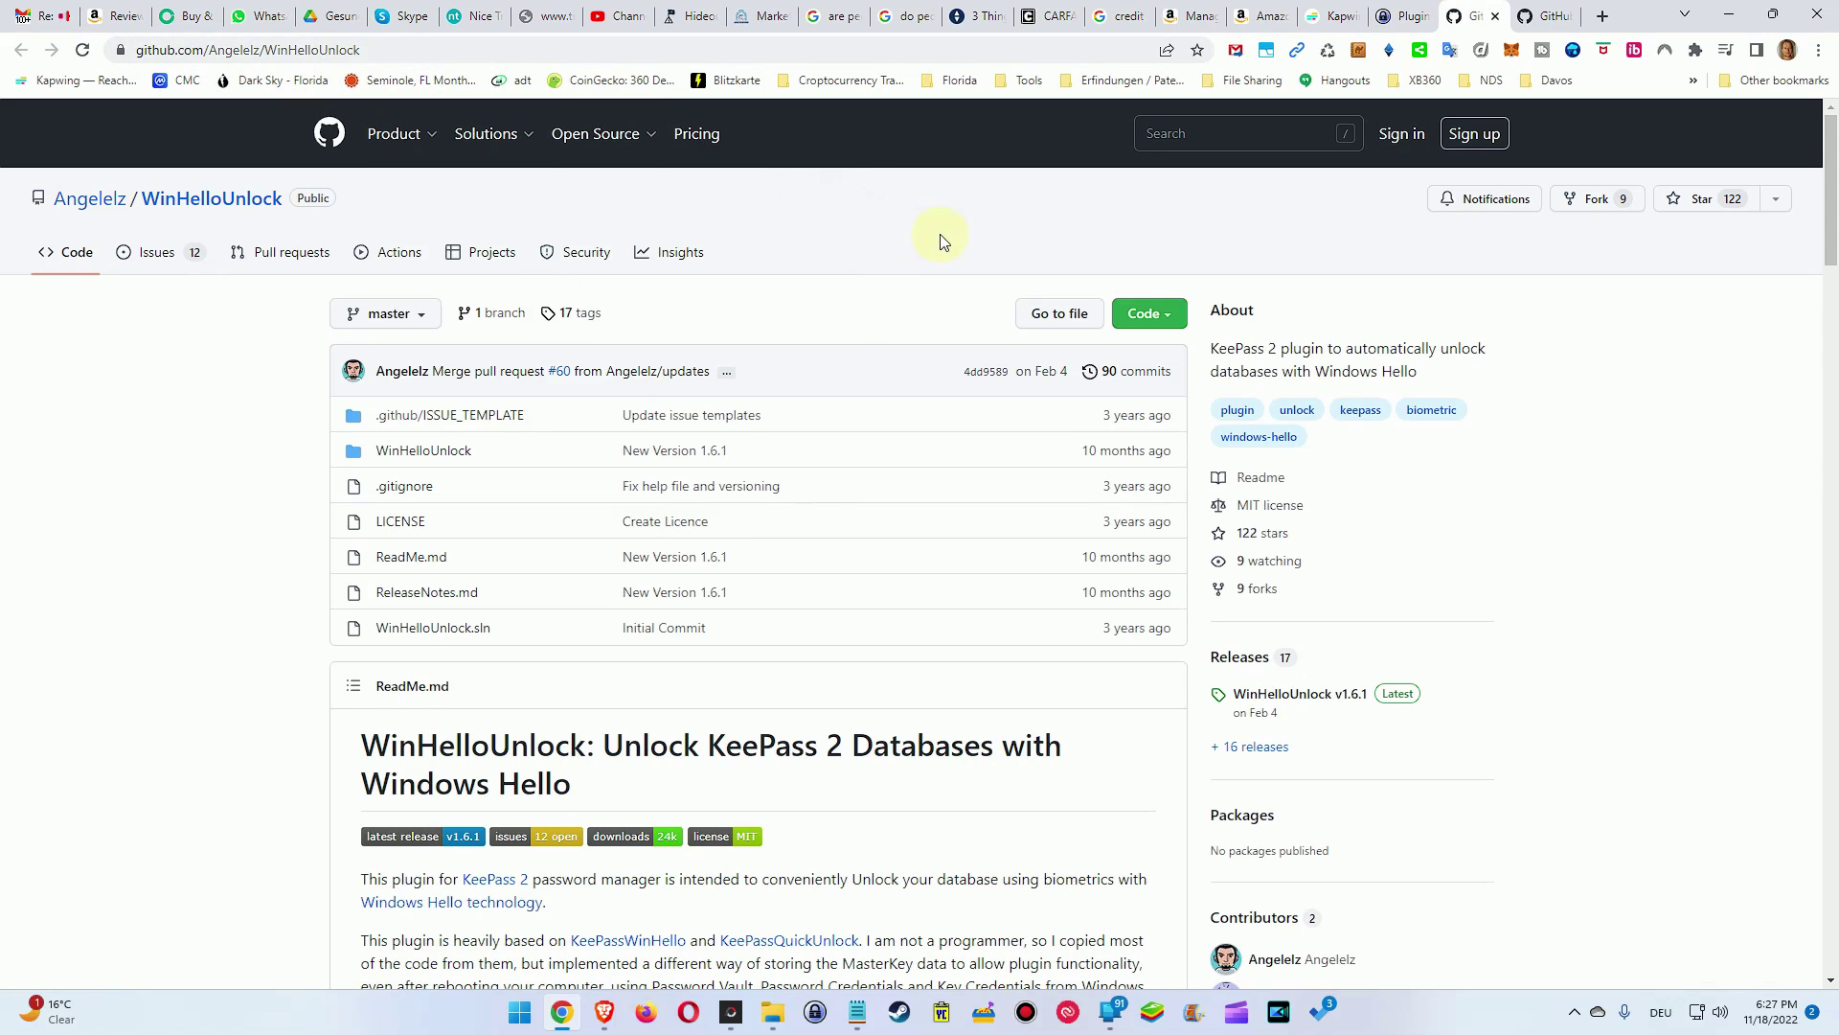
pyautogui.moveTo(1831, 177)
pyautogui.mouseDown()
pyautogui.moveTo(1831, 421)
pyautogui.moveTo(1798, 608)
pyautogui.moveTo(1829, 187)
pyautogui.mouseUp()
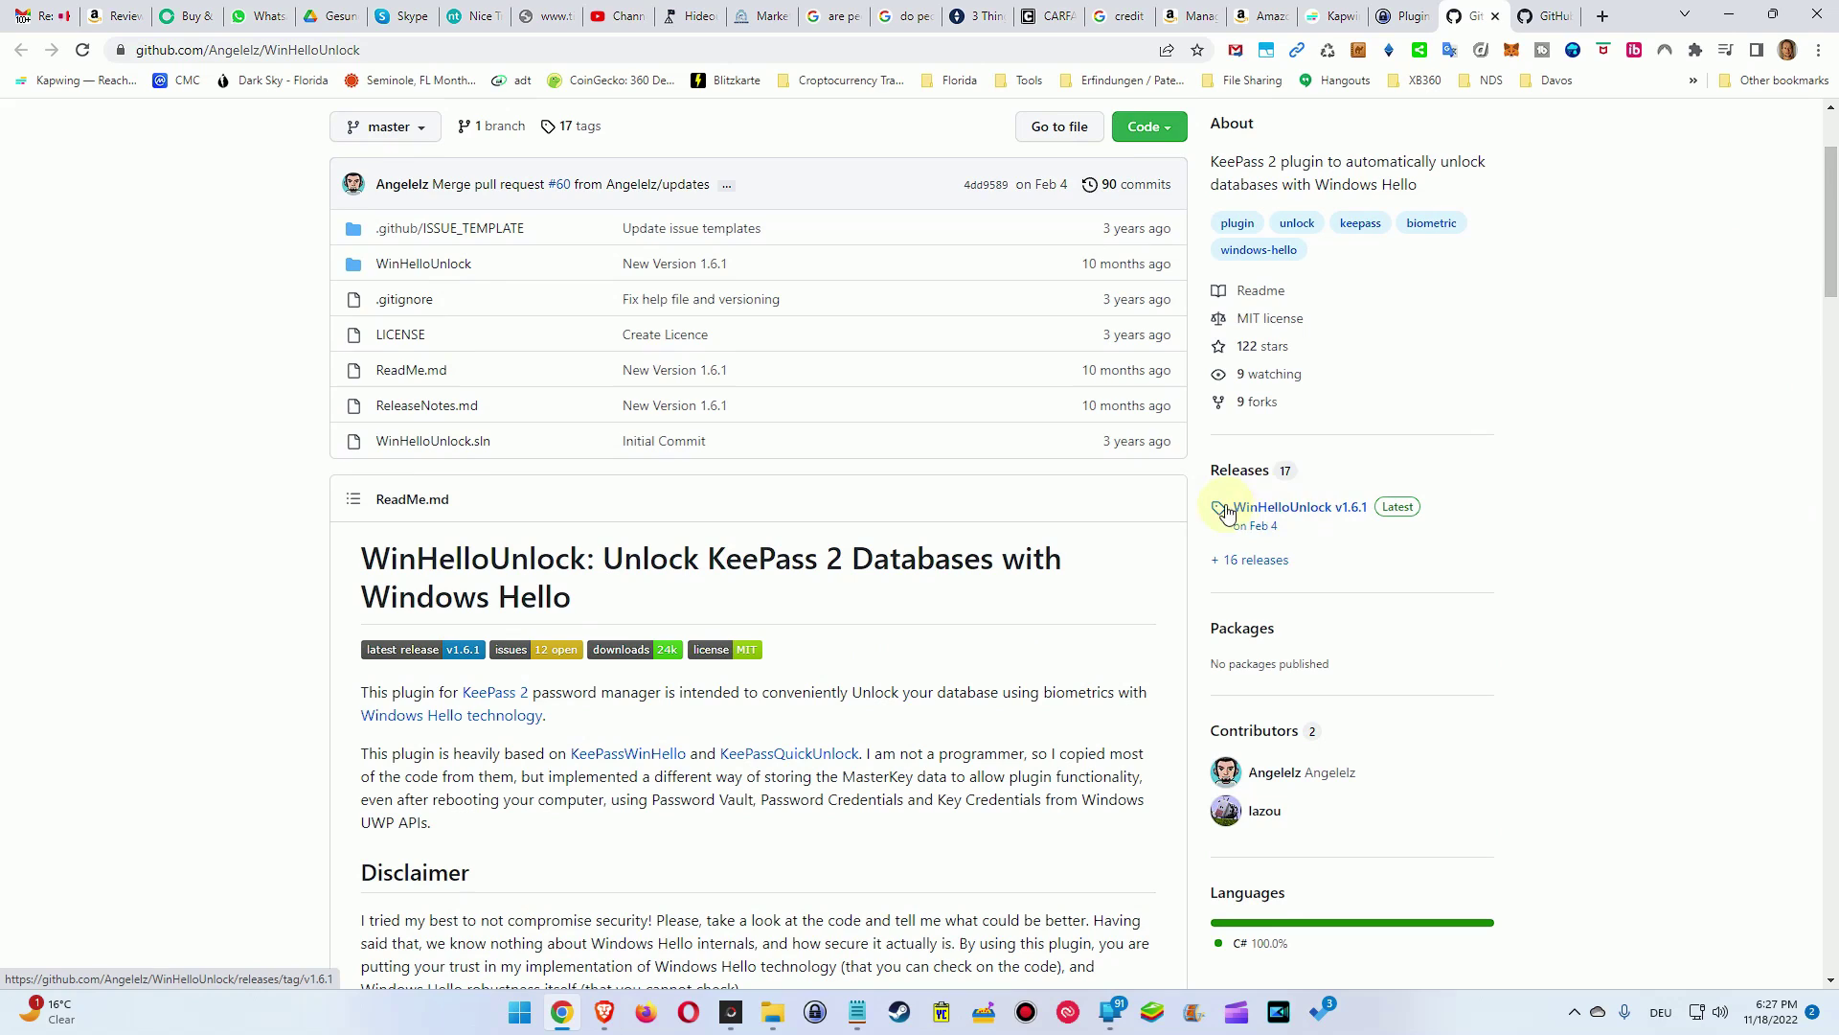
# - Open the WinHelloUnlock v1.6.1 release listed under Releases
pyautogui.click(1289, 509)
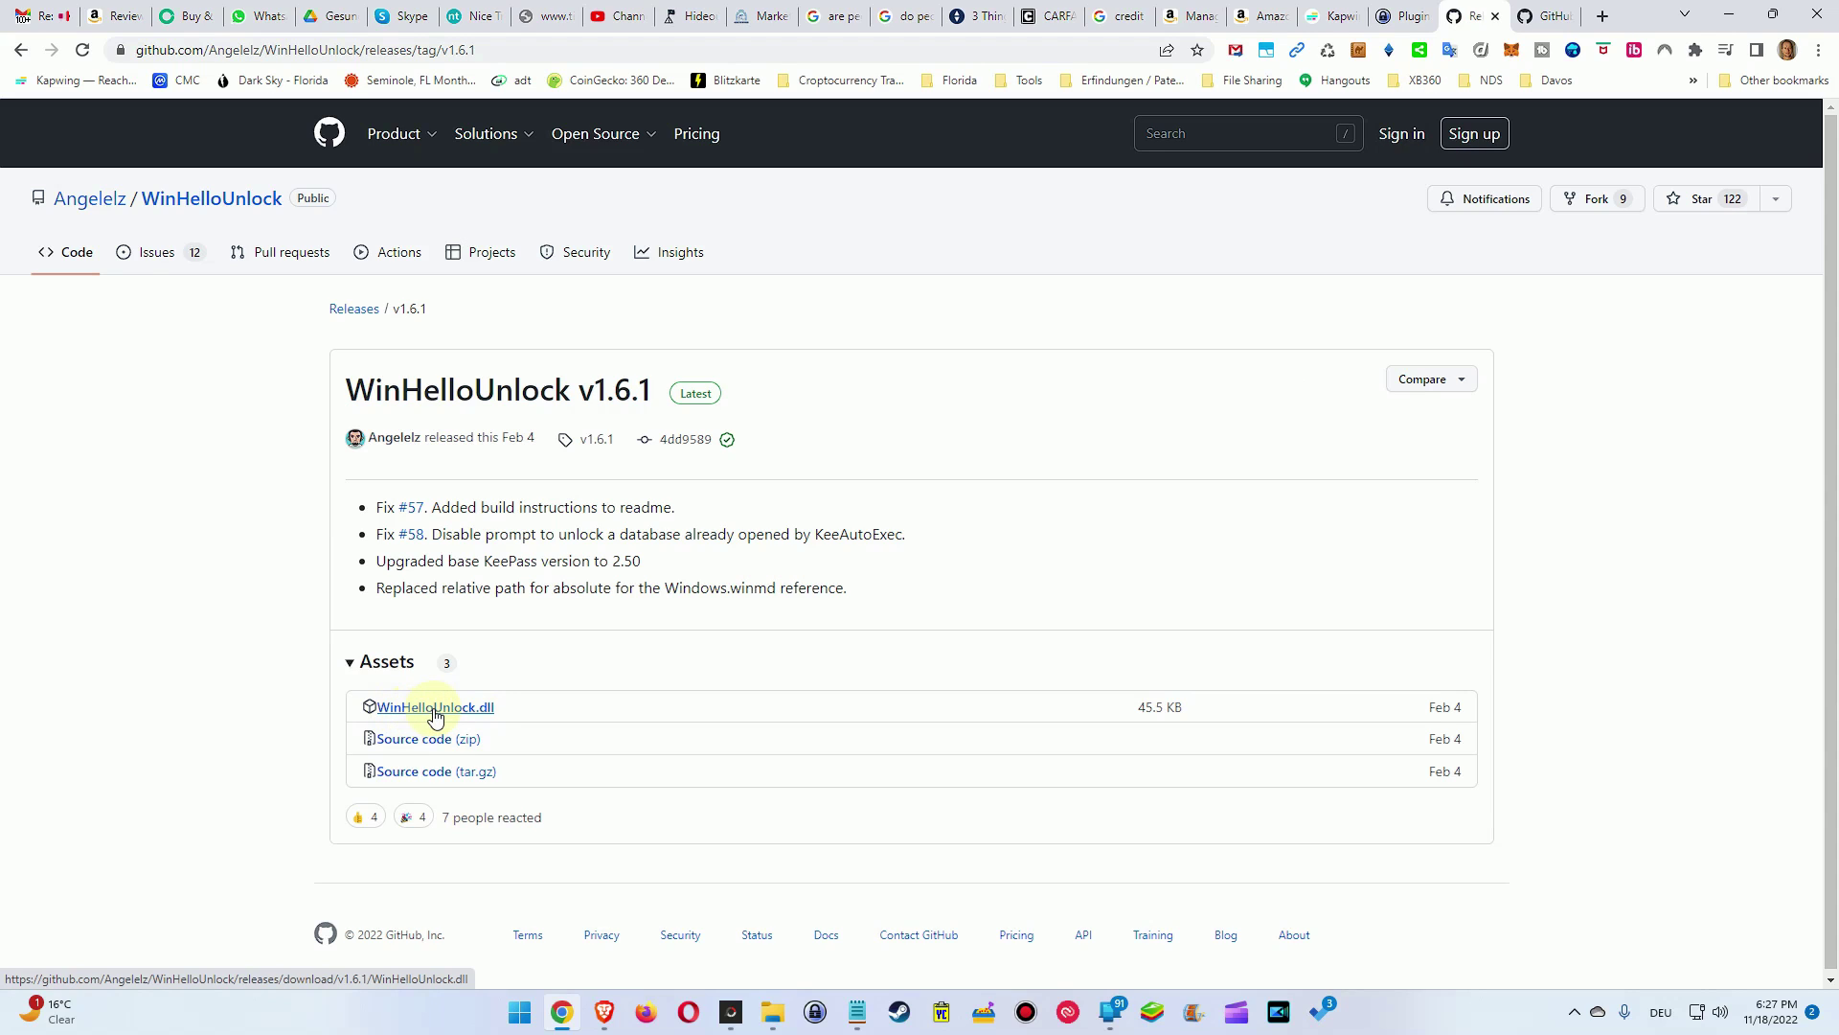
# - Download and keep WinHelloUnlock.dll, then drop it onto the VirusTotal tab for scanning
pyautogui.moveTo(520, 49); pyautogui.dragTo(130, 49)
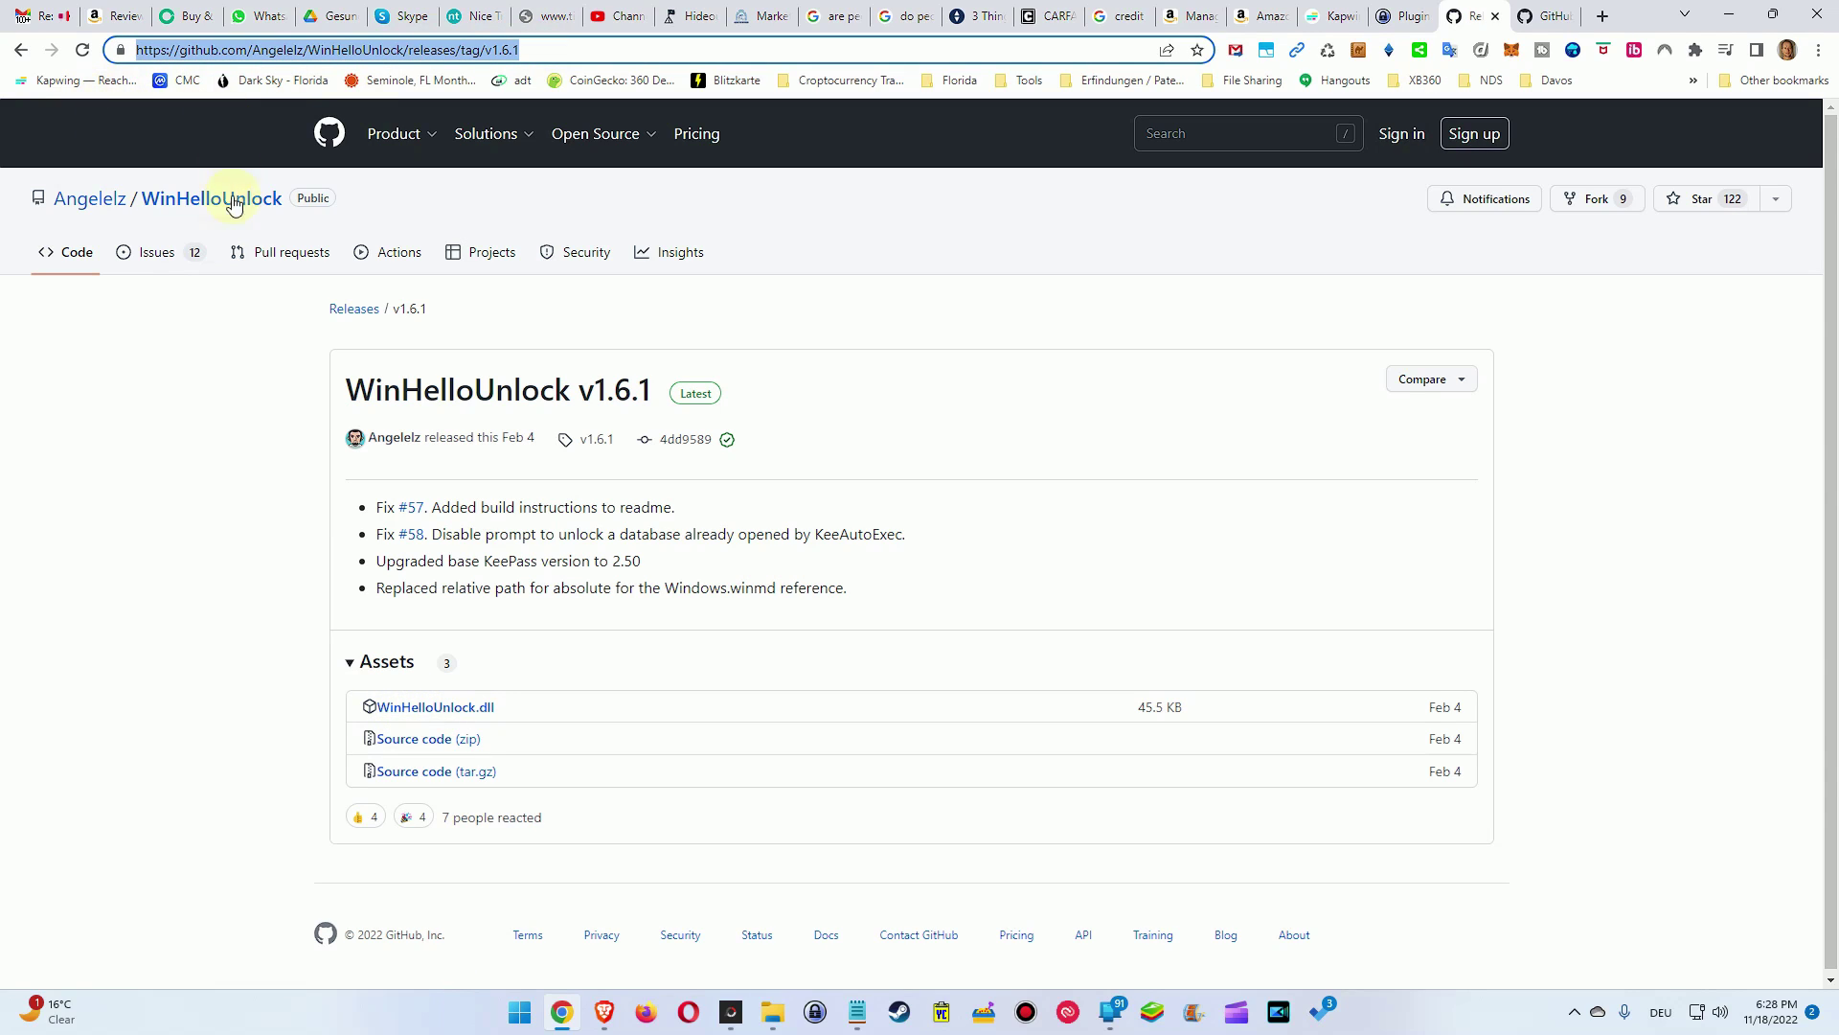
pyautogui.click(204, 415)
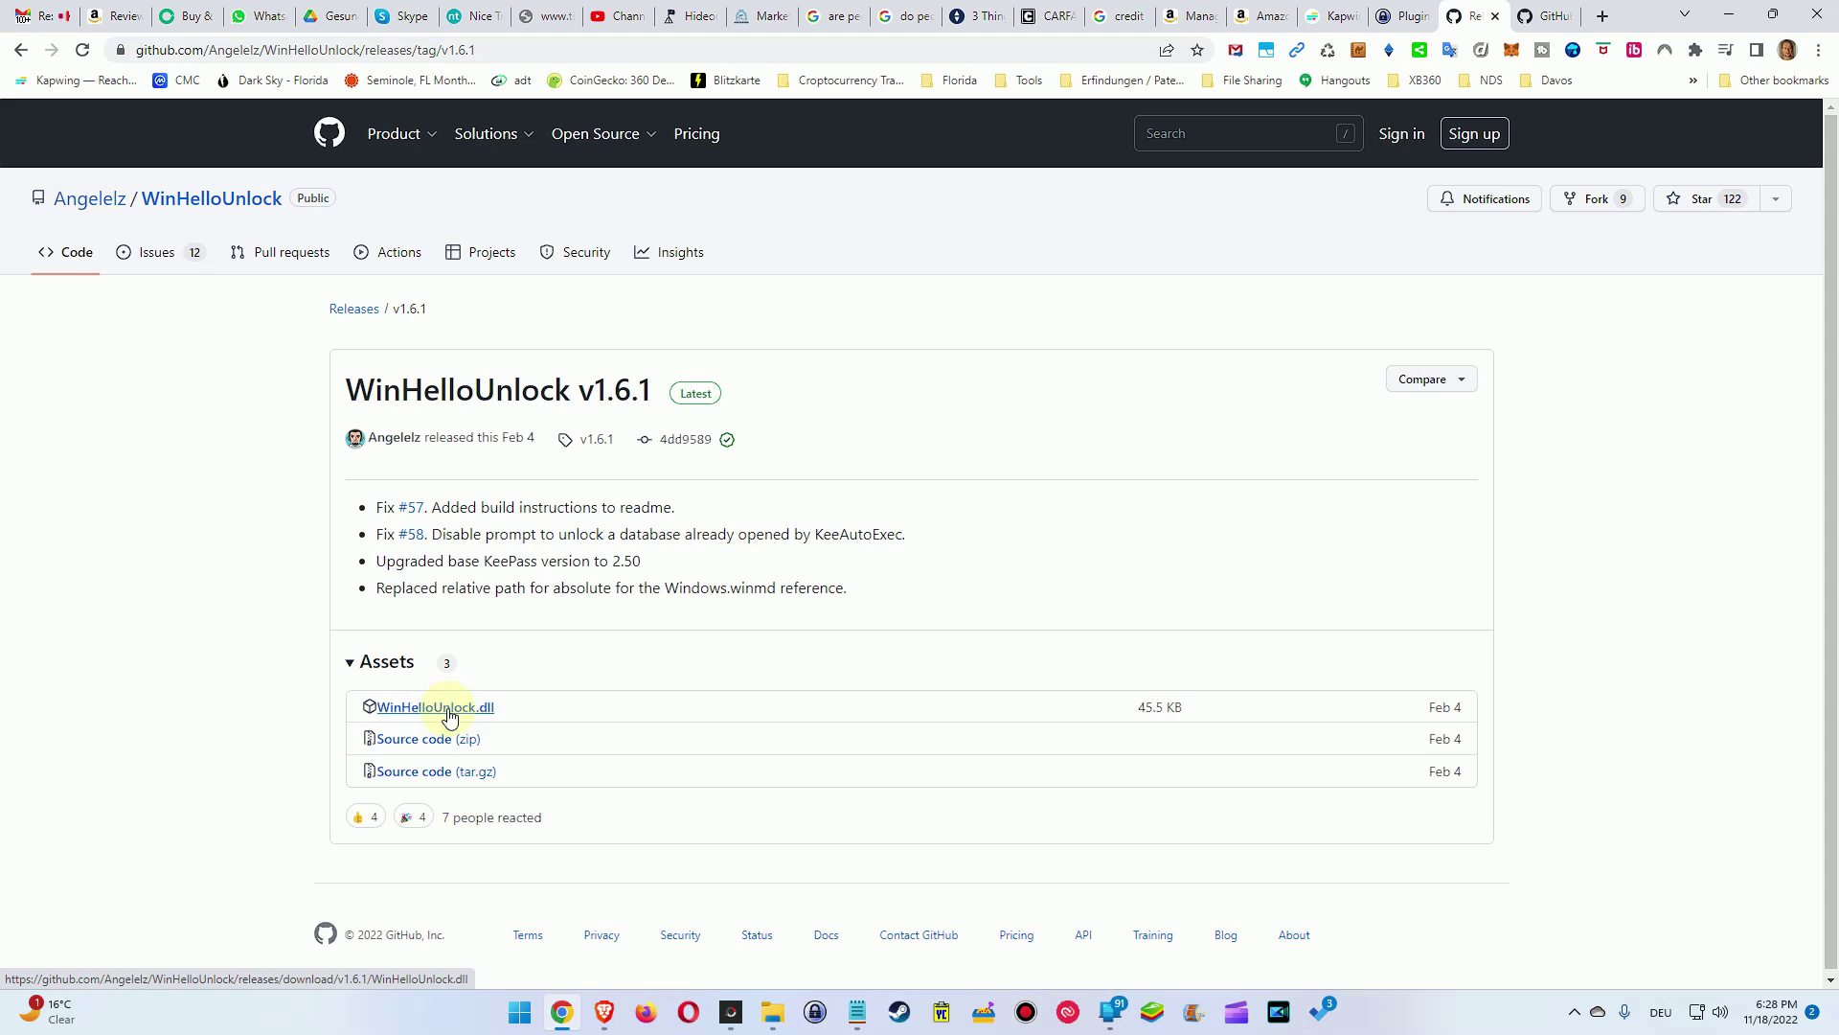
pyautogui.click(448, 709)
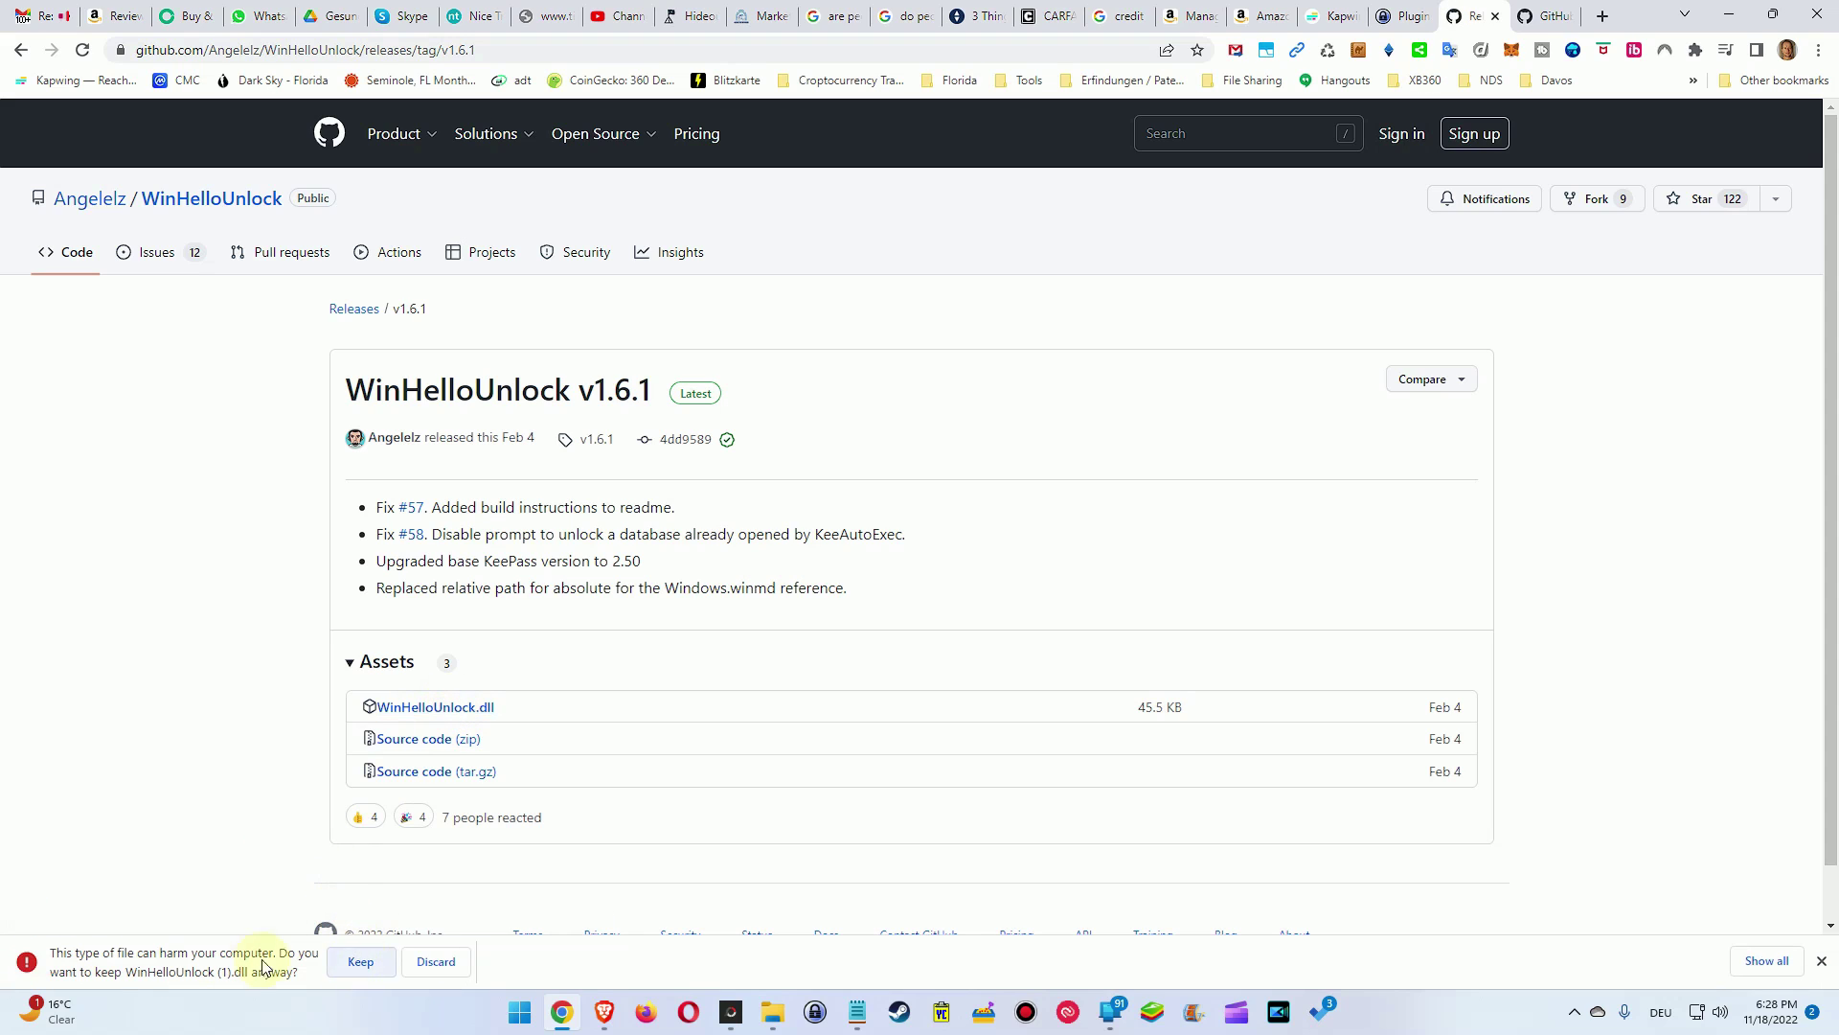
pyautogui.click(362, 964)
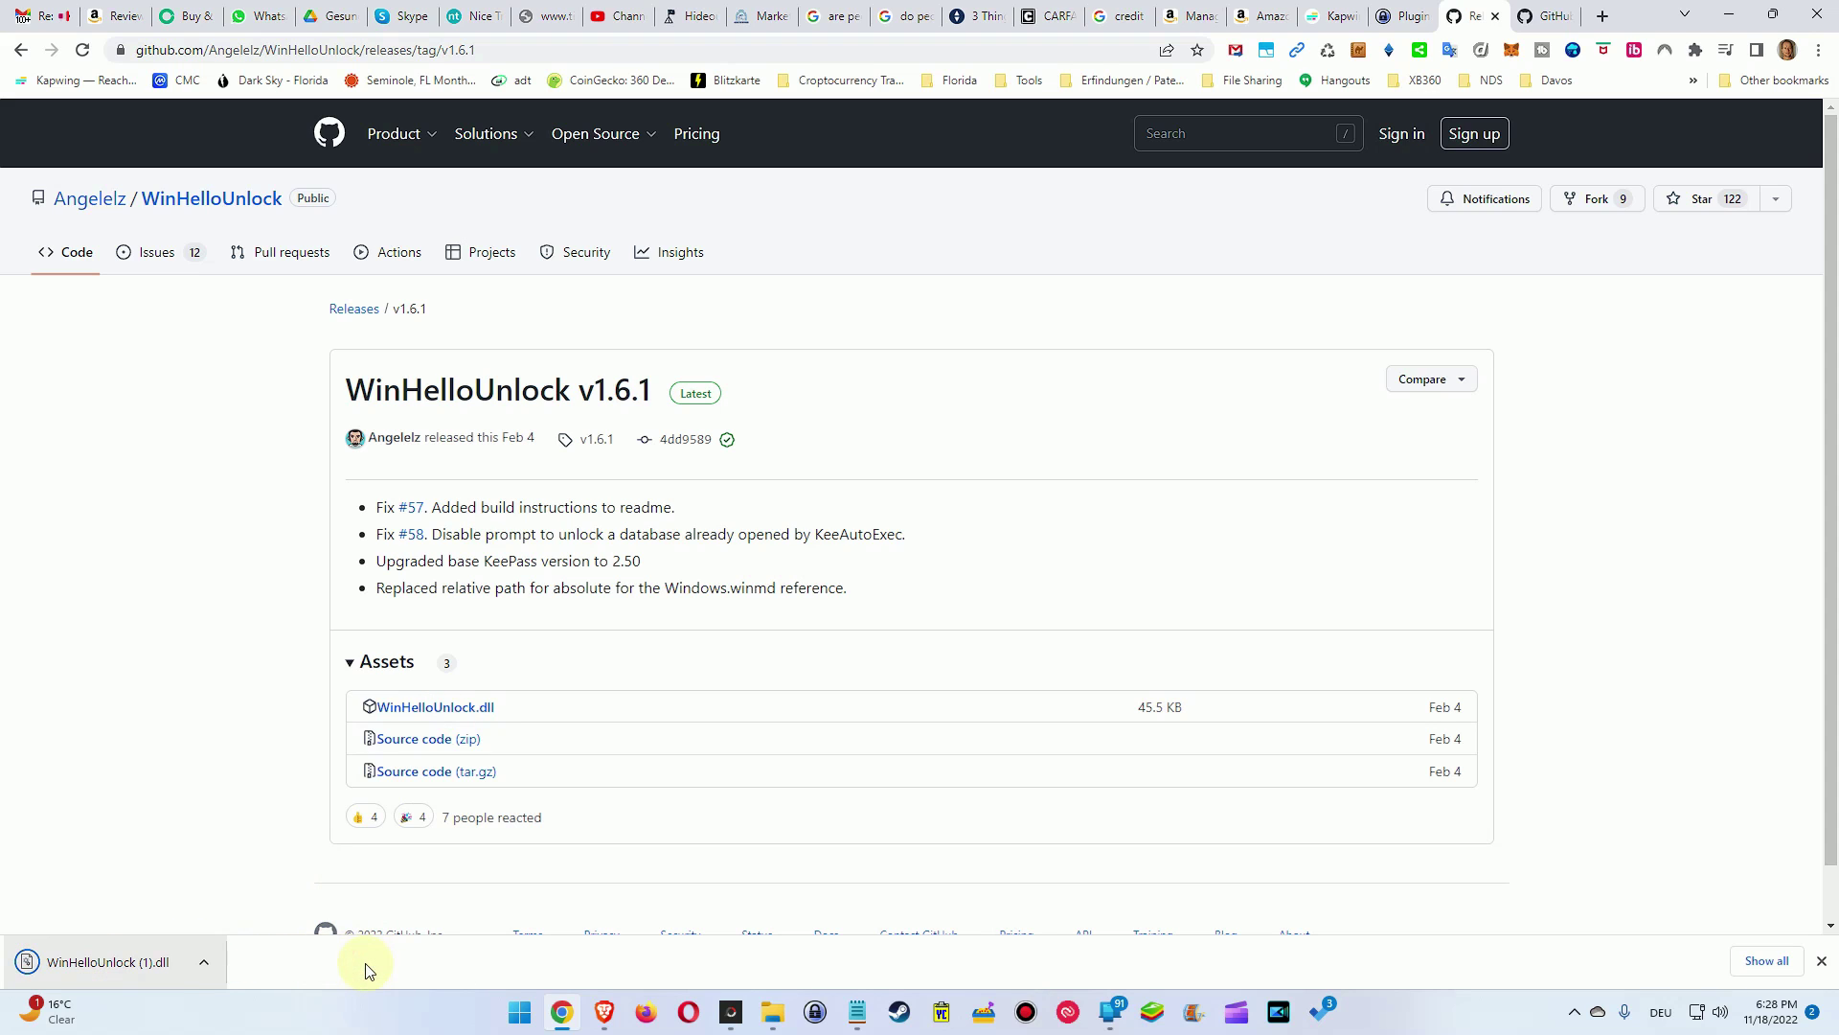
pyautogui.hotkey('ctrl', 'Tab')
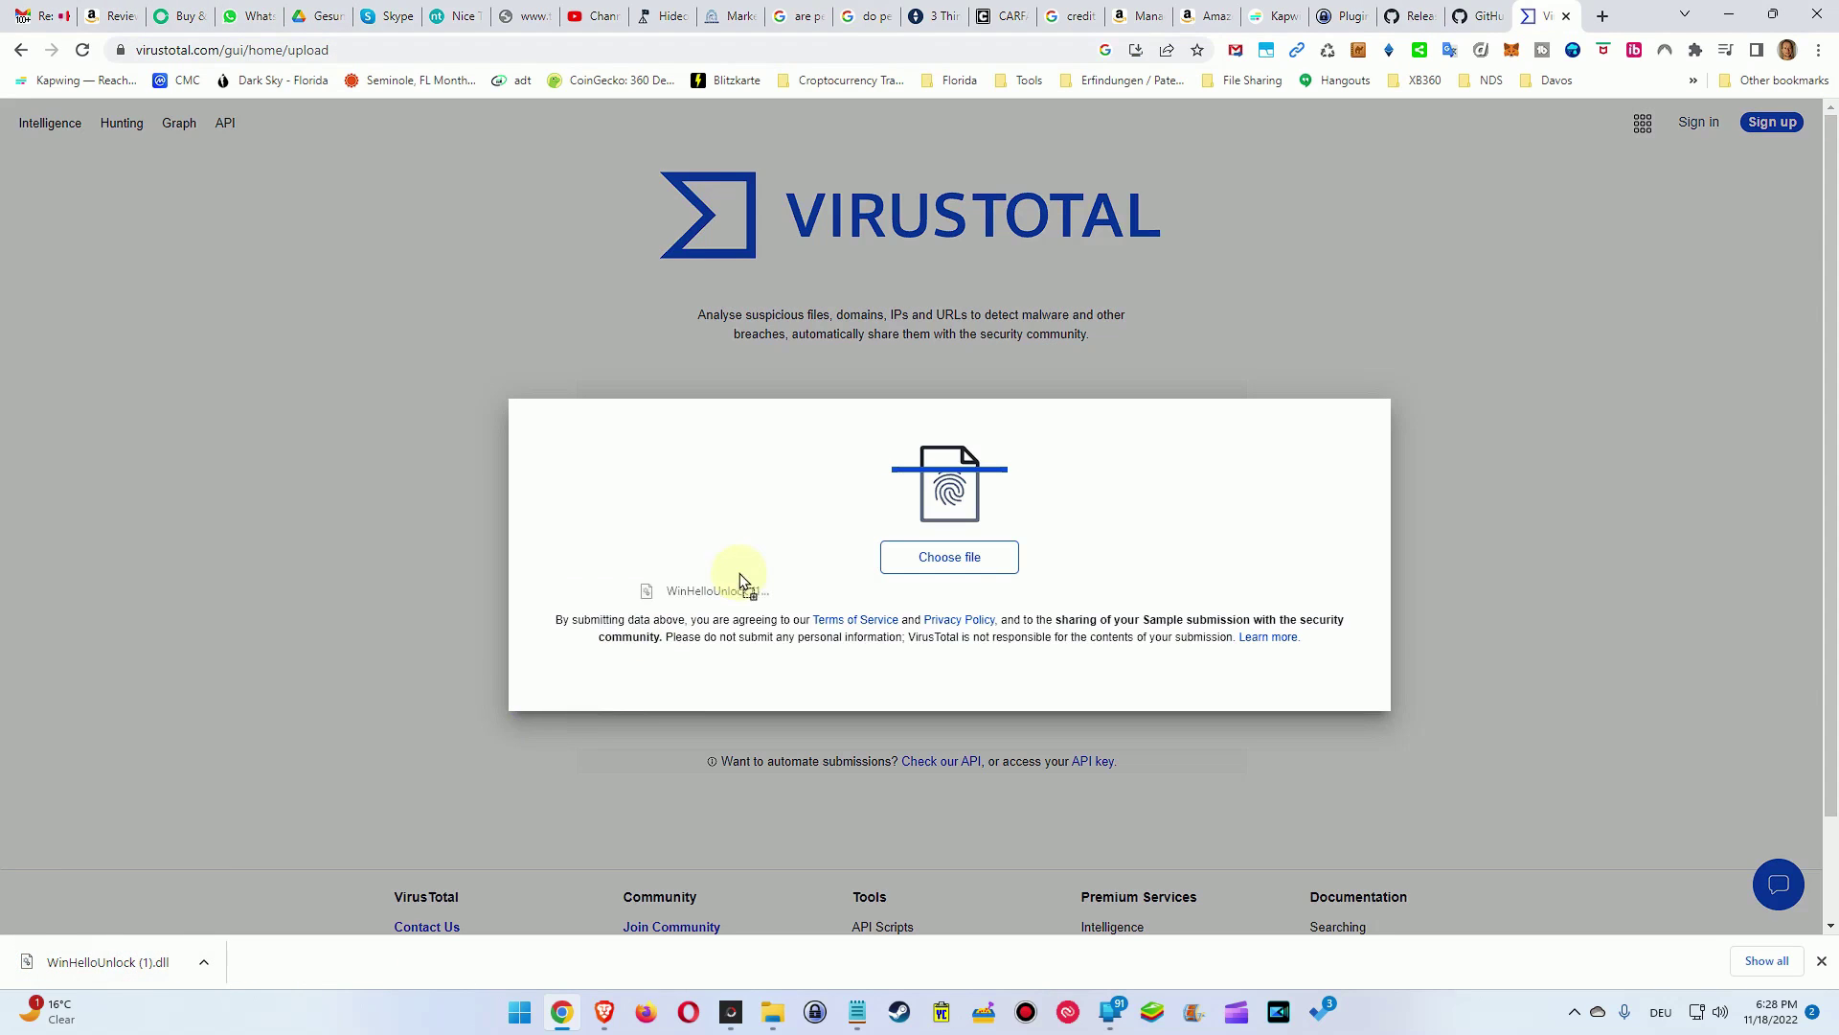
pyautogui.moveTo(245, 870); pyautogui.dragTo(747, 576)
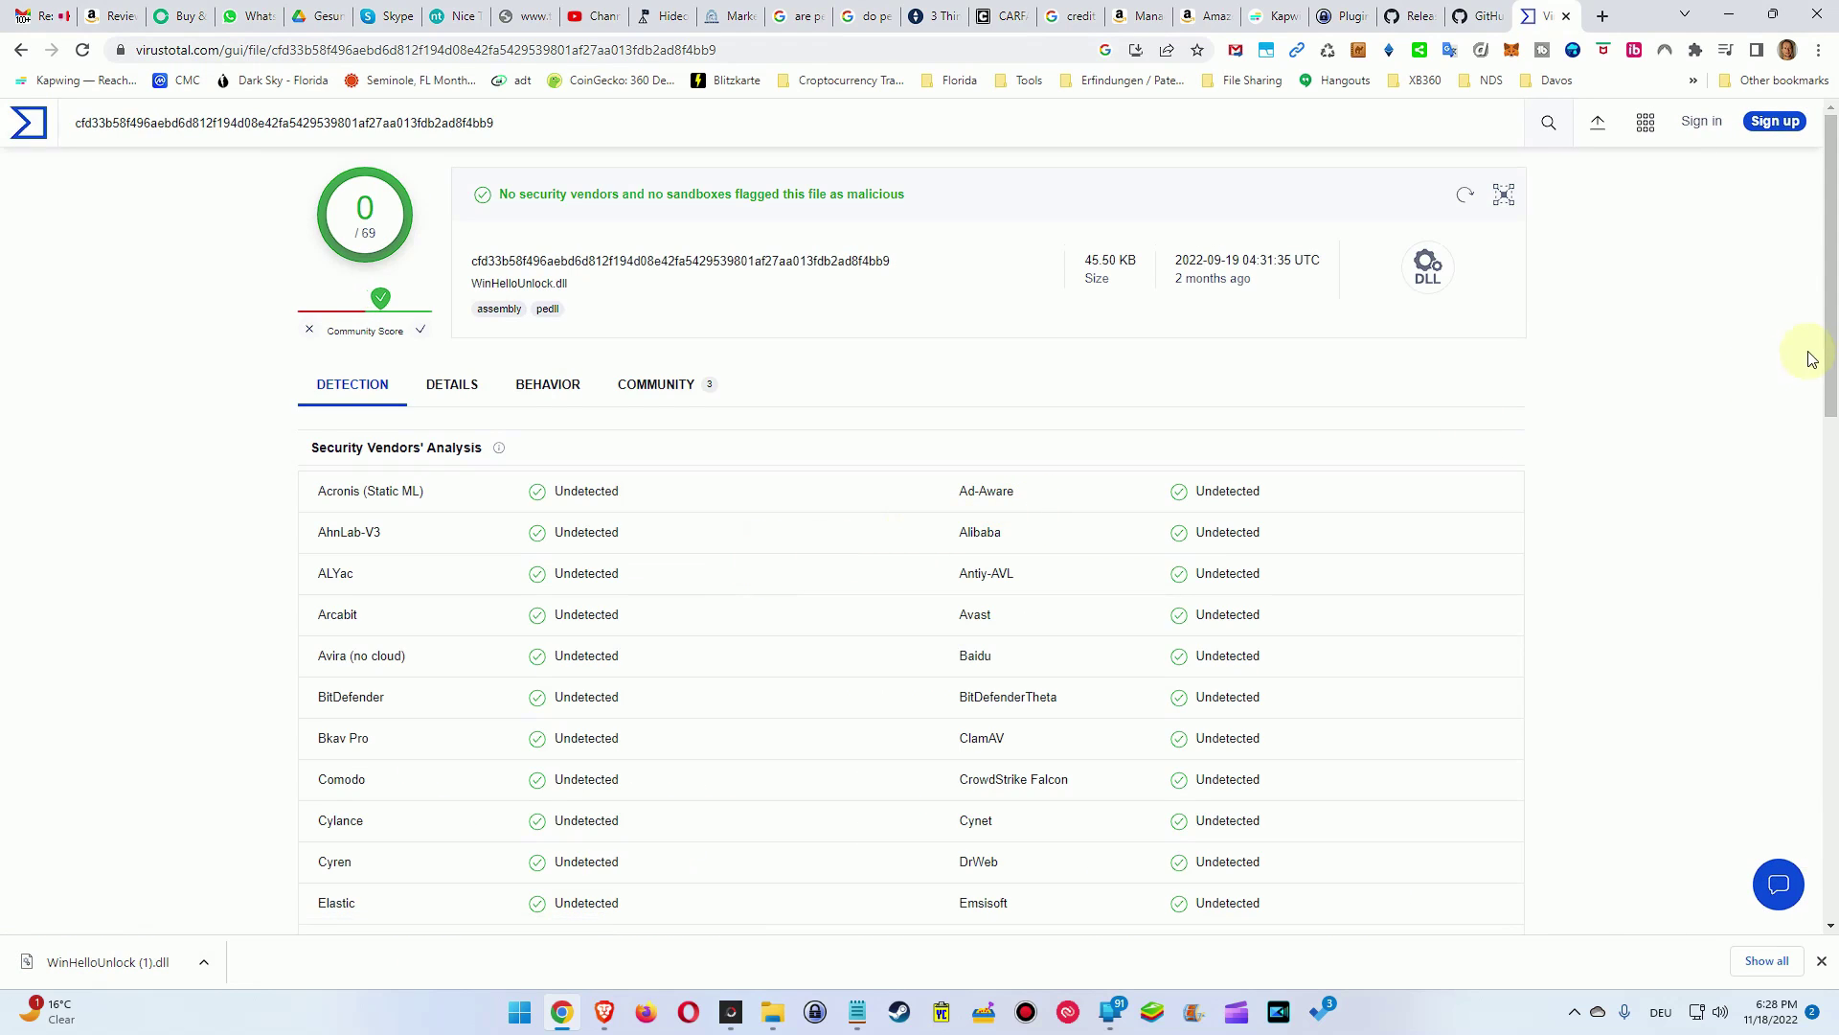
pyautogui.moveTo(1830, 360)
pyautogui.mouseDown()
pyautogui.moveTo(1830, 862)
pyautogui.moveTo(1831, 144)
pyautogui.mouseUp()
# - After seeing 0/69 detections, switch away from Chrome to the File Explorer windows
pyautogui.hotkey('alt', 'Tab')
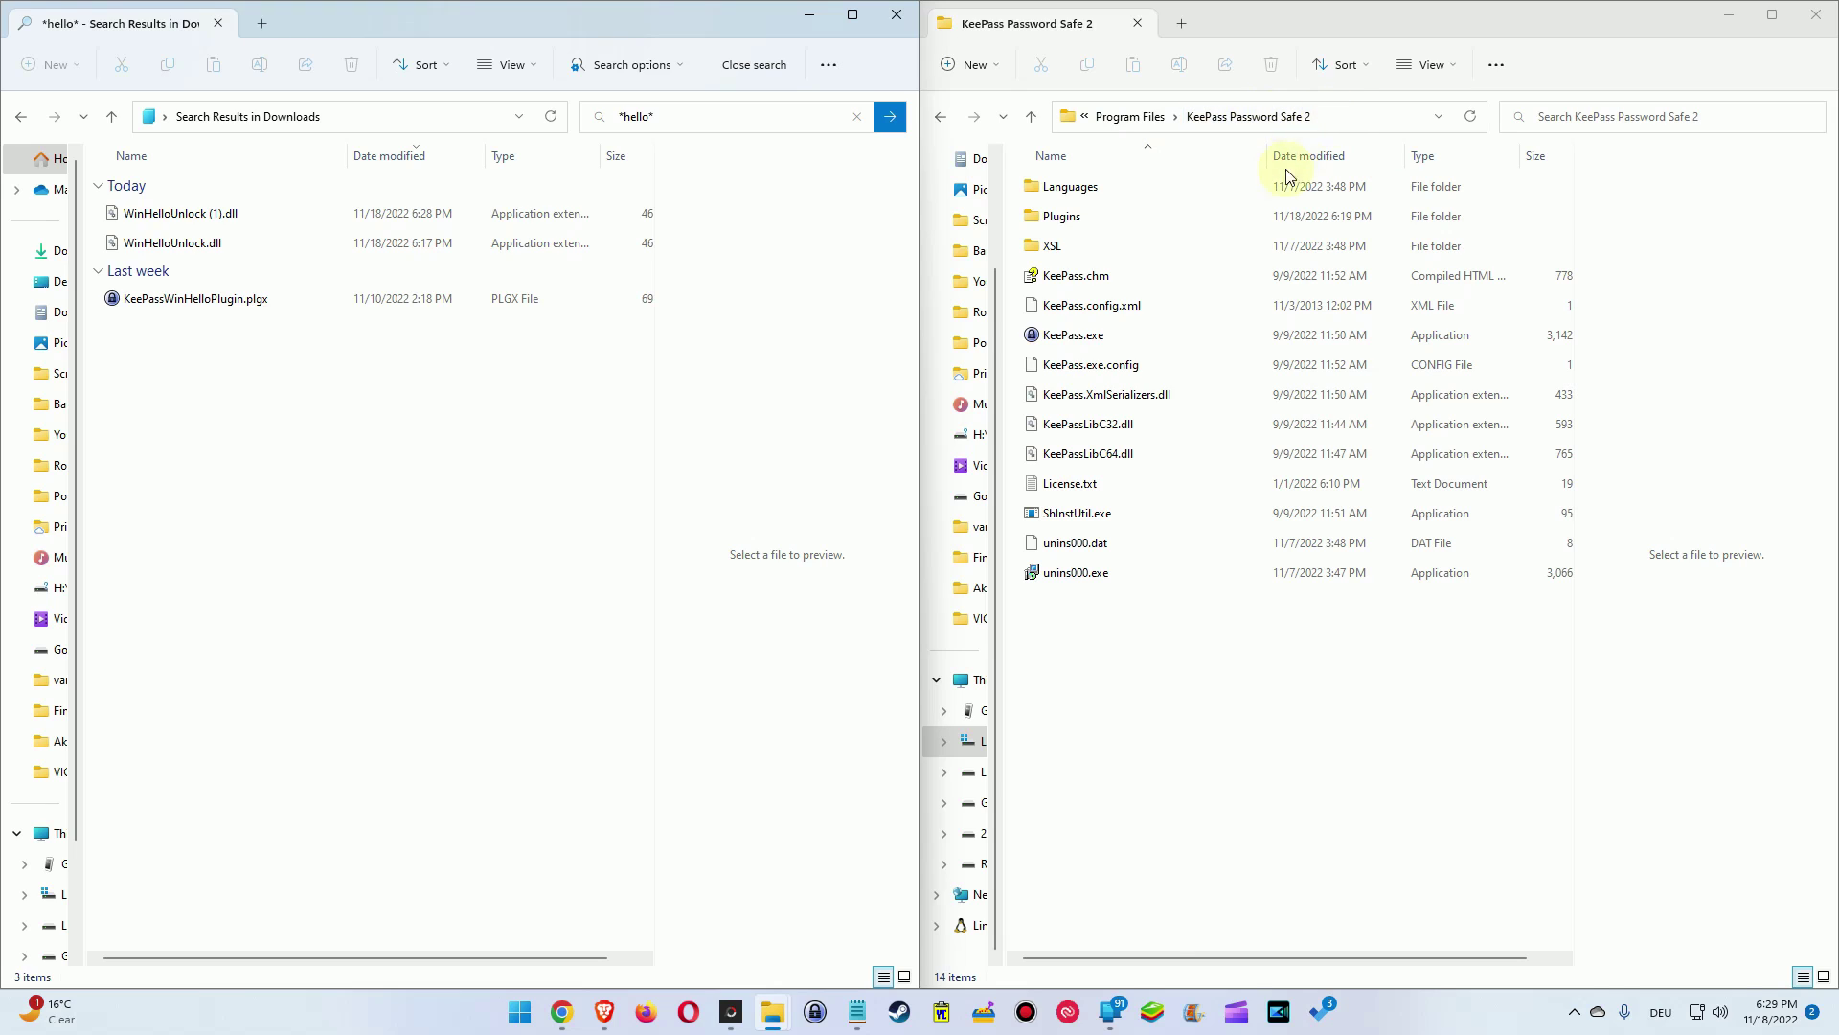
# - Drag WinHelloUnlock.dll from Downloads into the KeePass Password Safe 2 Plugins folder
pyautogui.doubleClick(1046, 219)
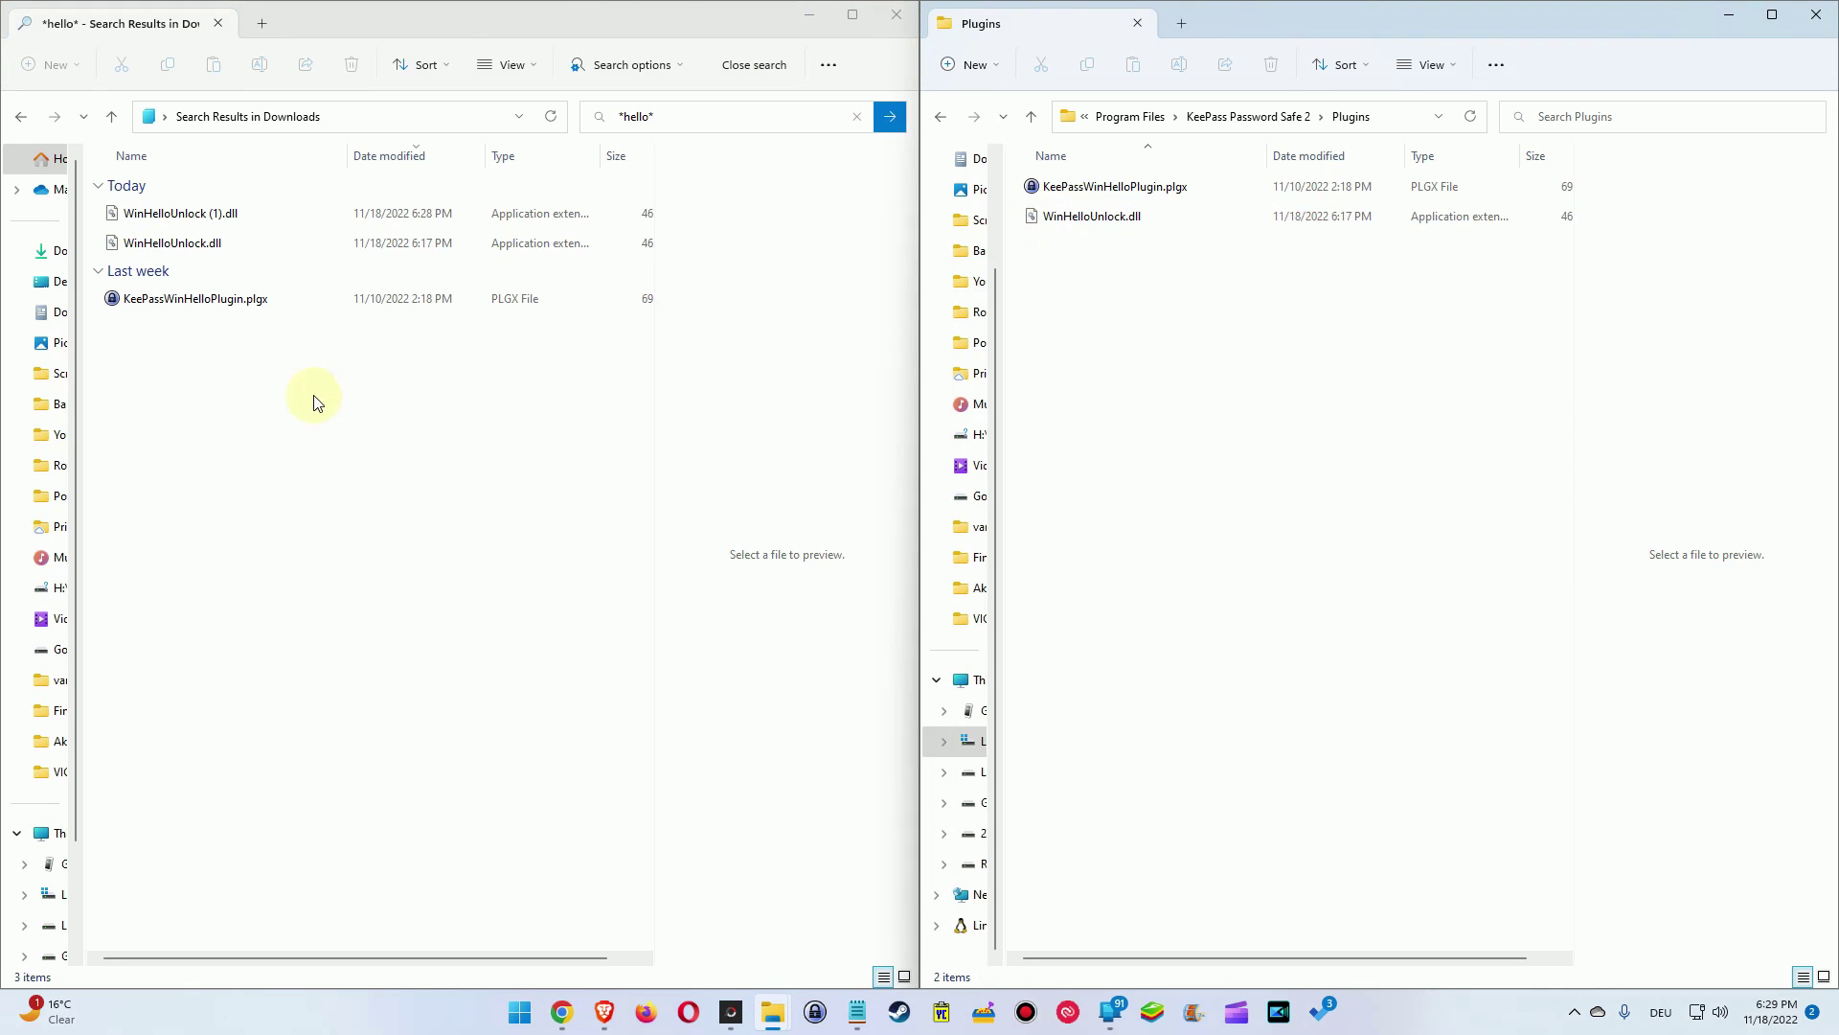
pyautogui.moveTo(172, 241)
pyautogui.mouseDown()
pyautogui.moveTo(1092, 310)
pyautogui.moveTo(326, 242)
pyautogui.mouseUp()
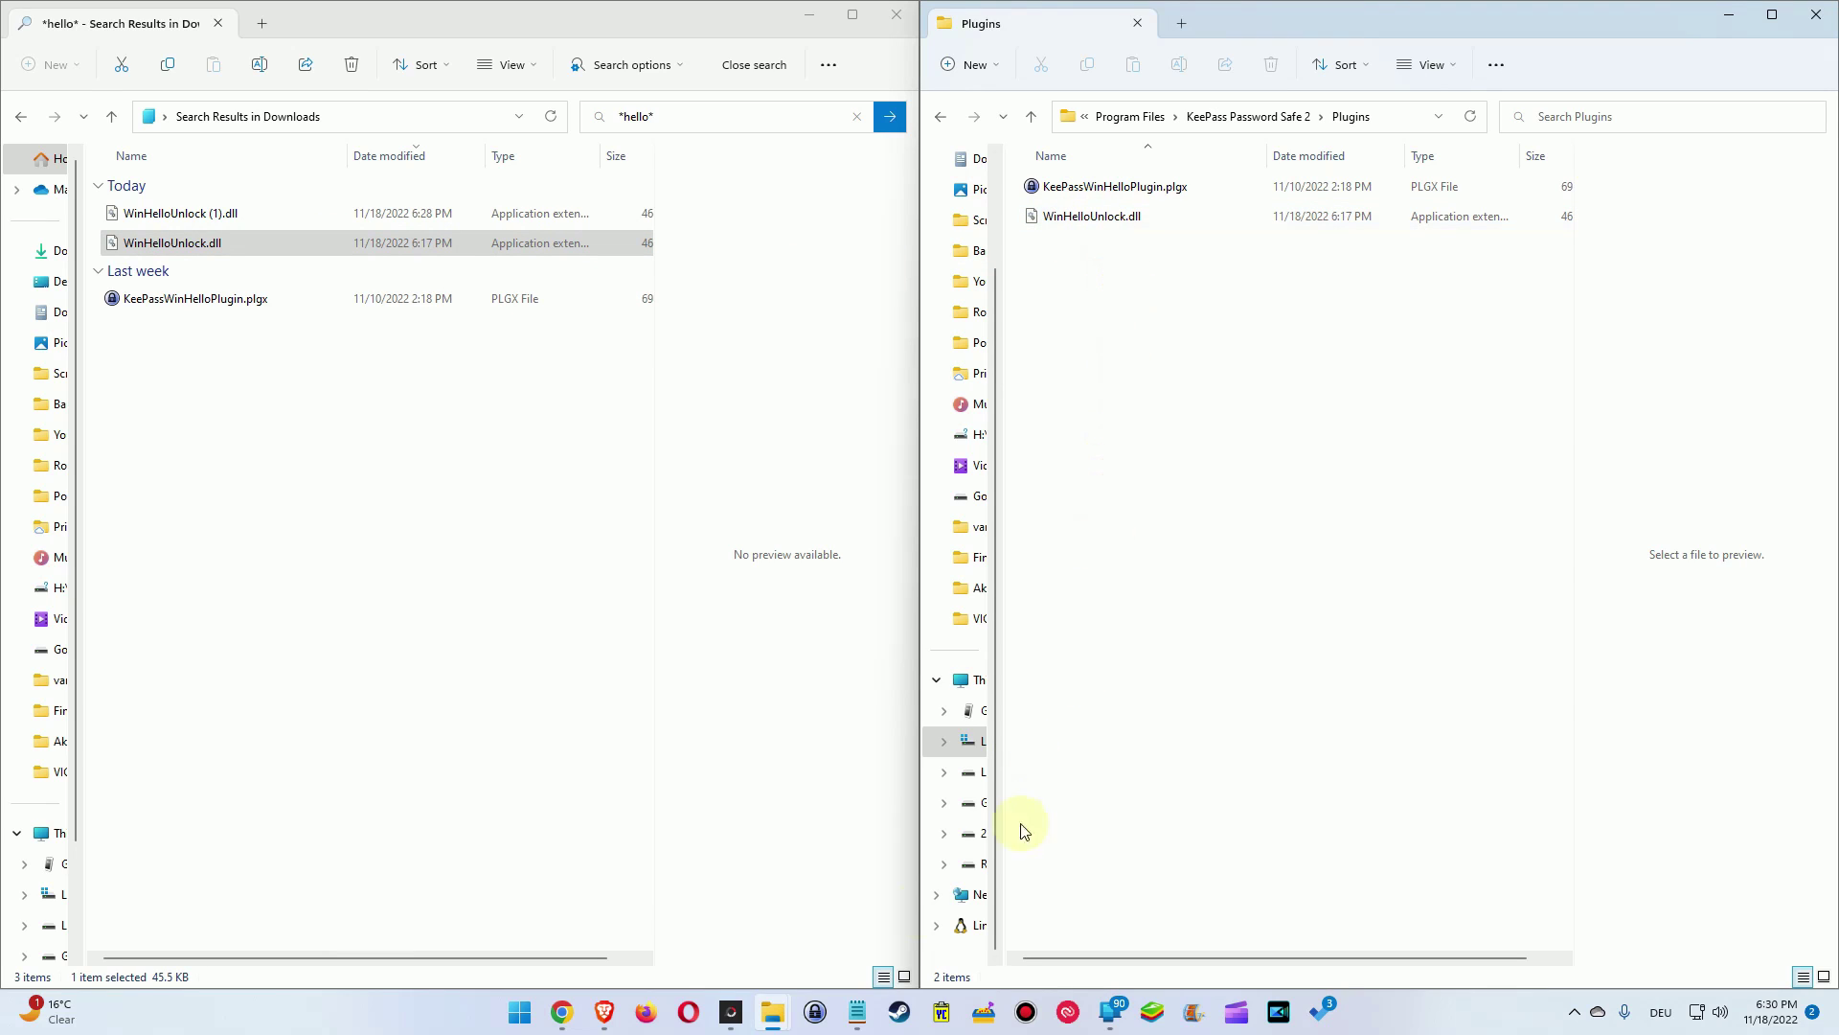
pyautogui.click(816, 1014)
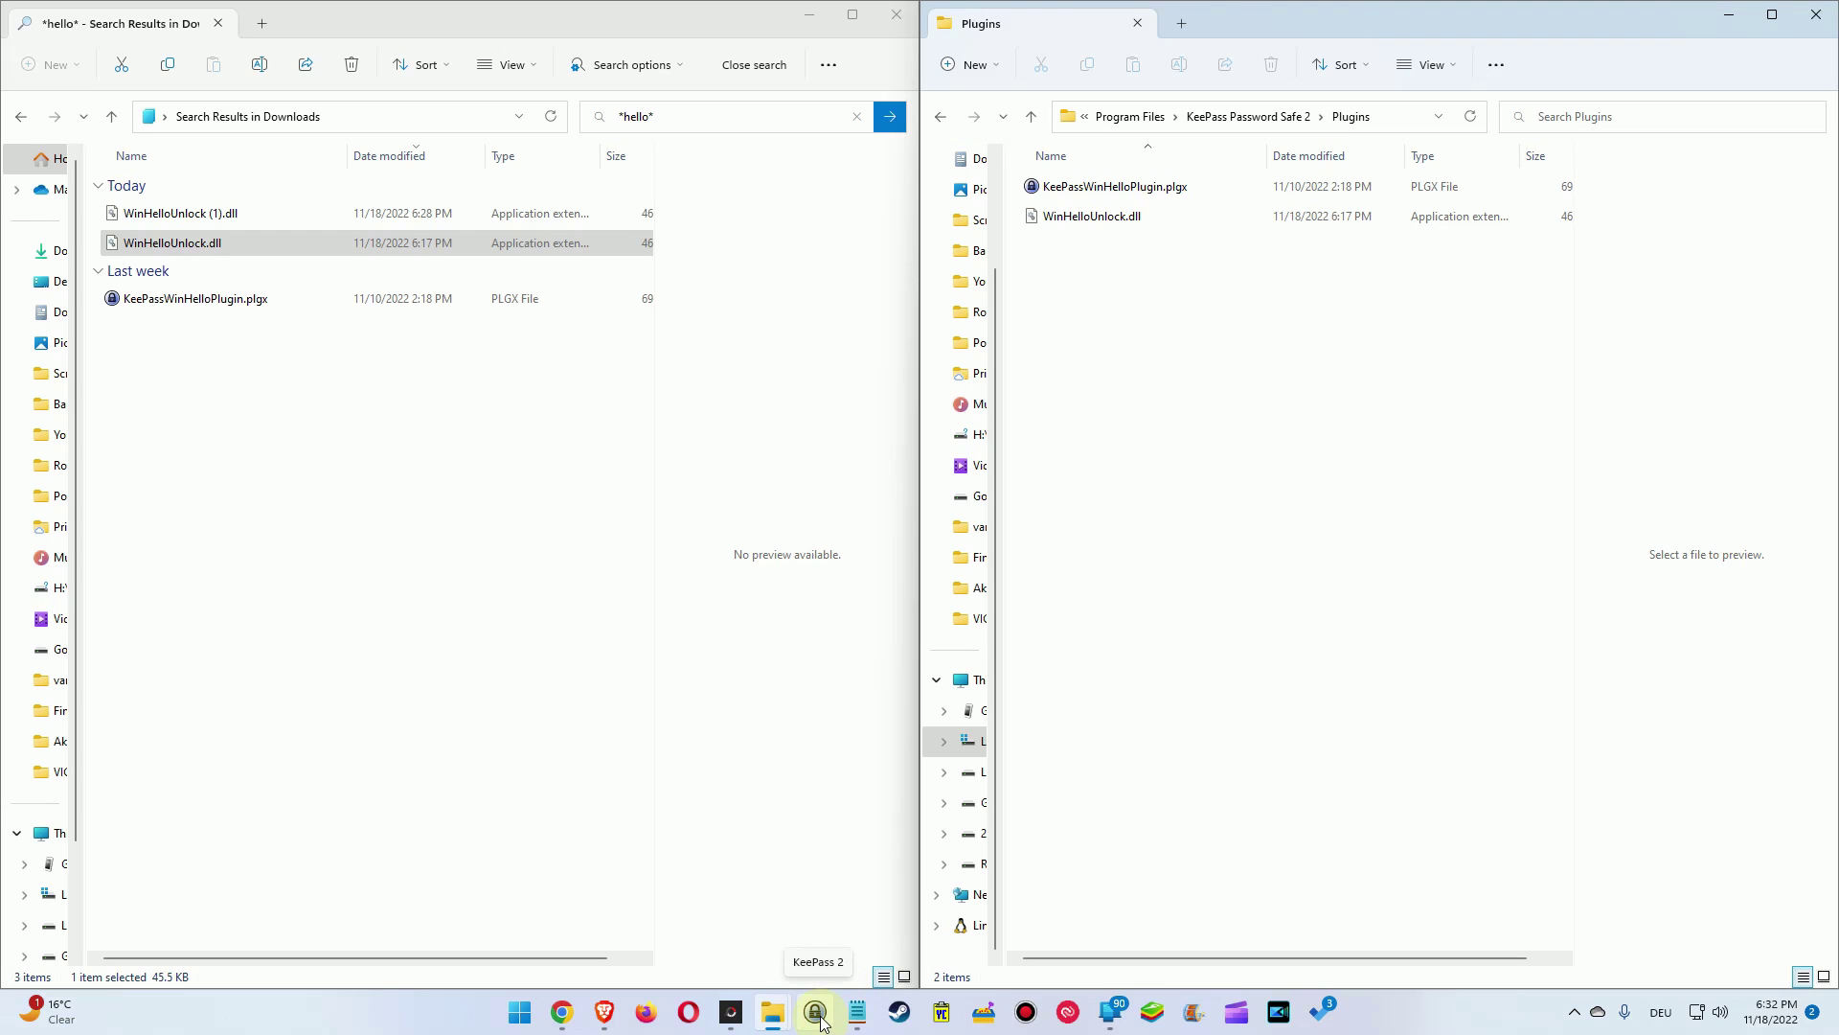
# - Launch KeePass from the taskbar and show the Fingerprint and PIN choices under More choices
pyautogui.click(817, 1013)
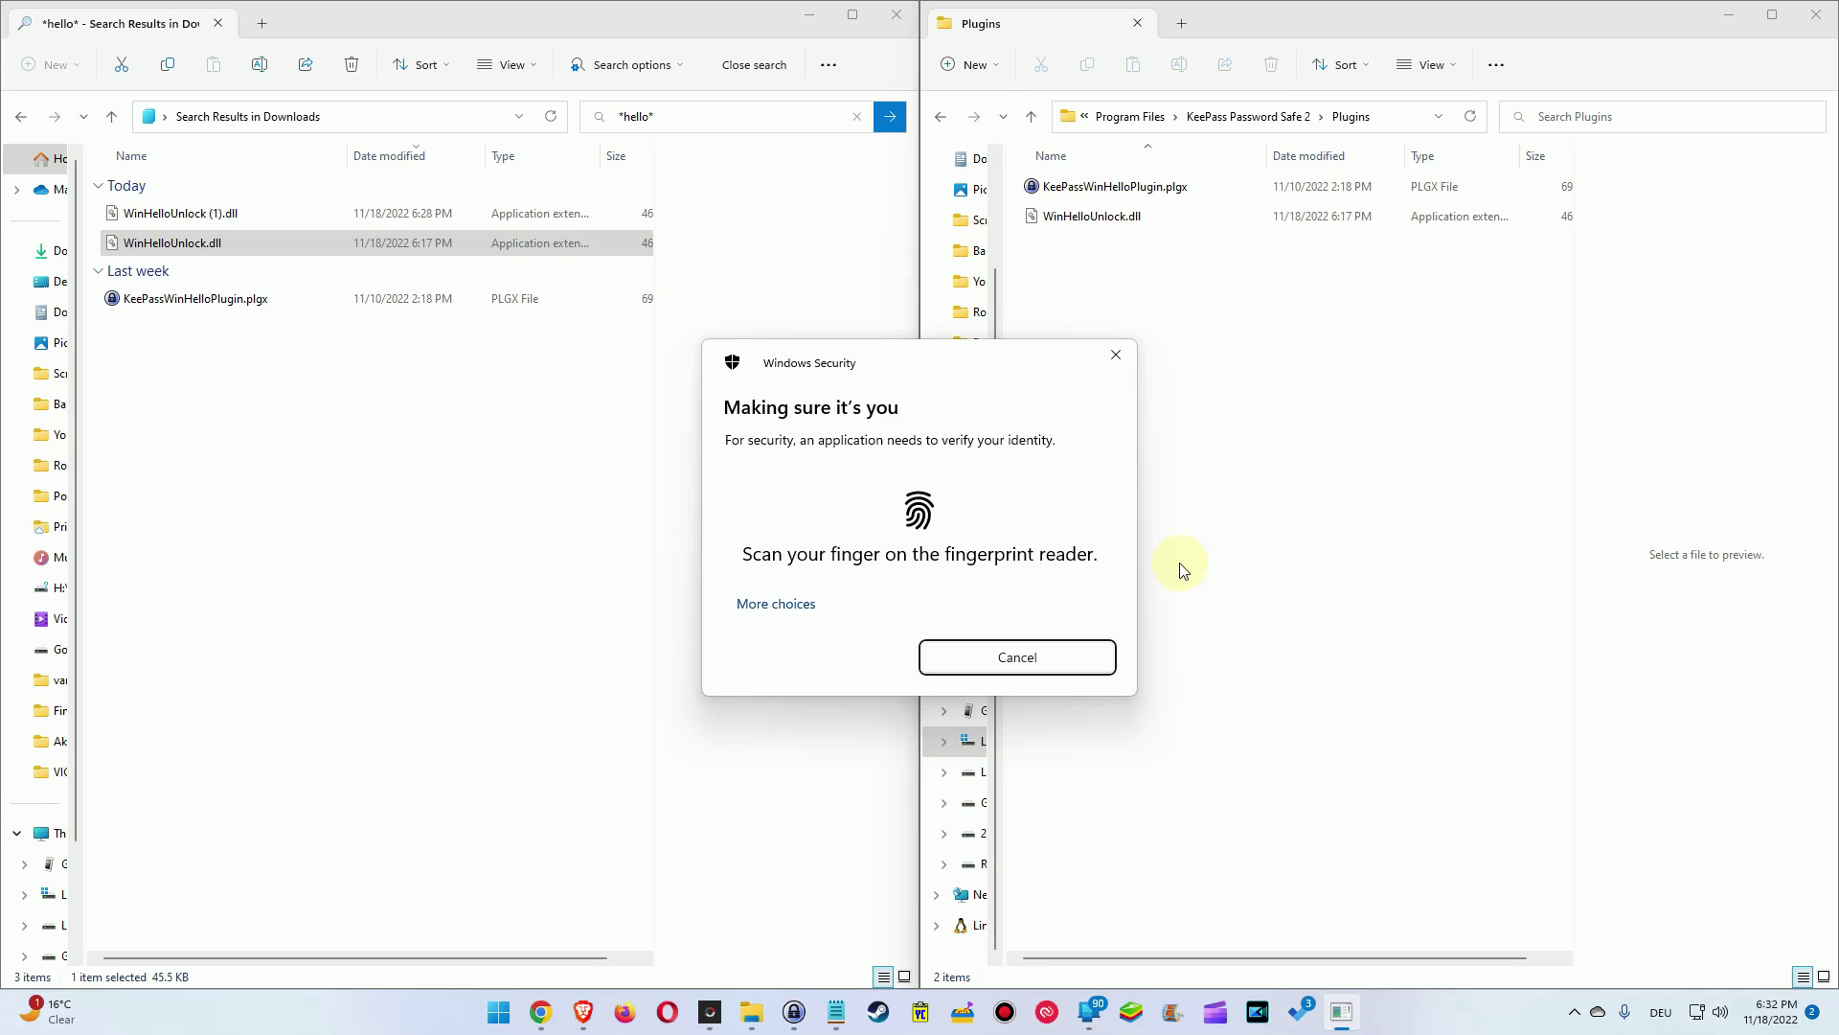
pyautogui.click(806, 616)
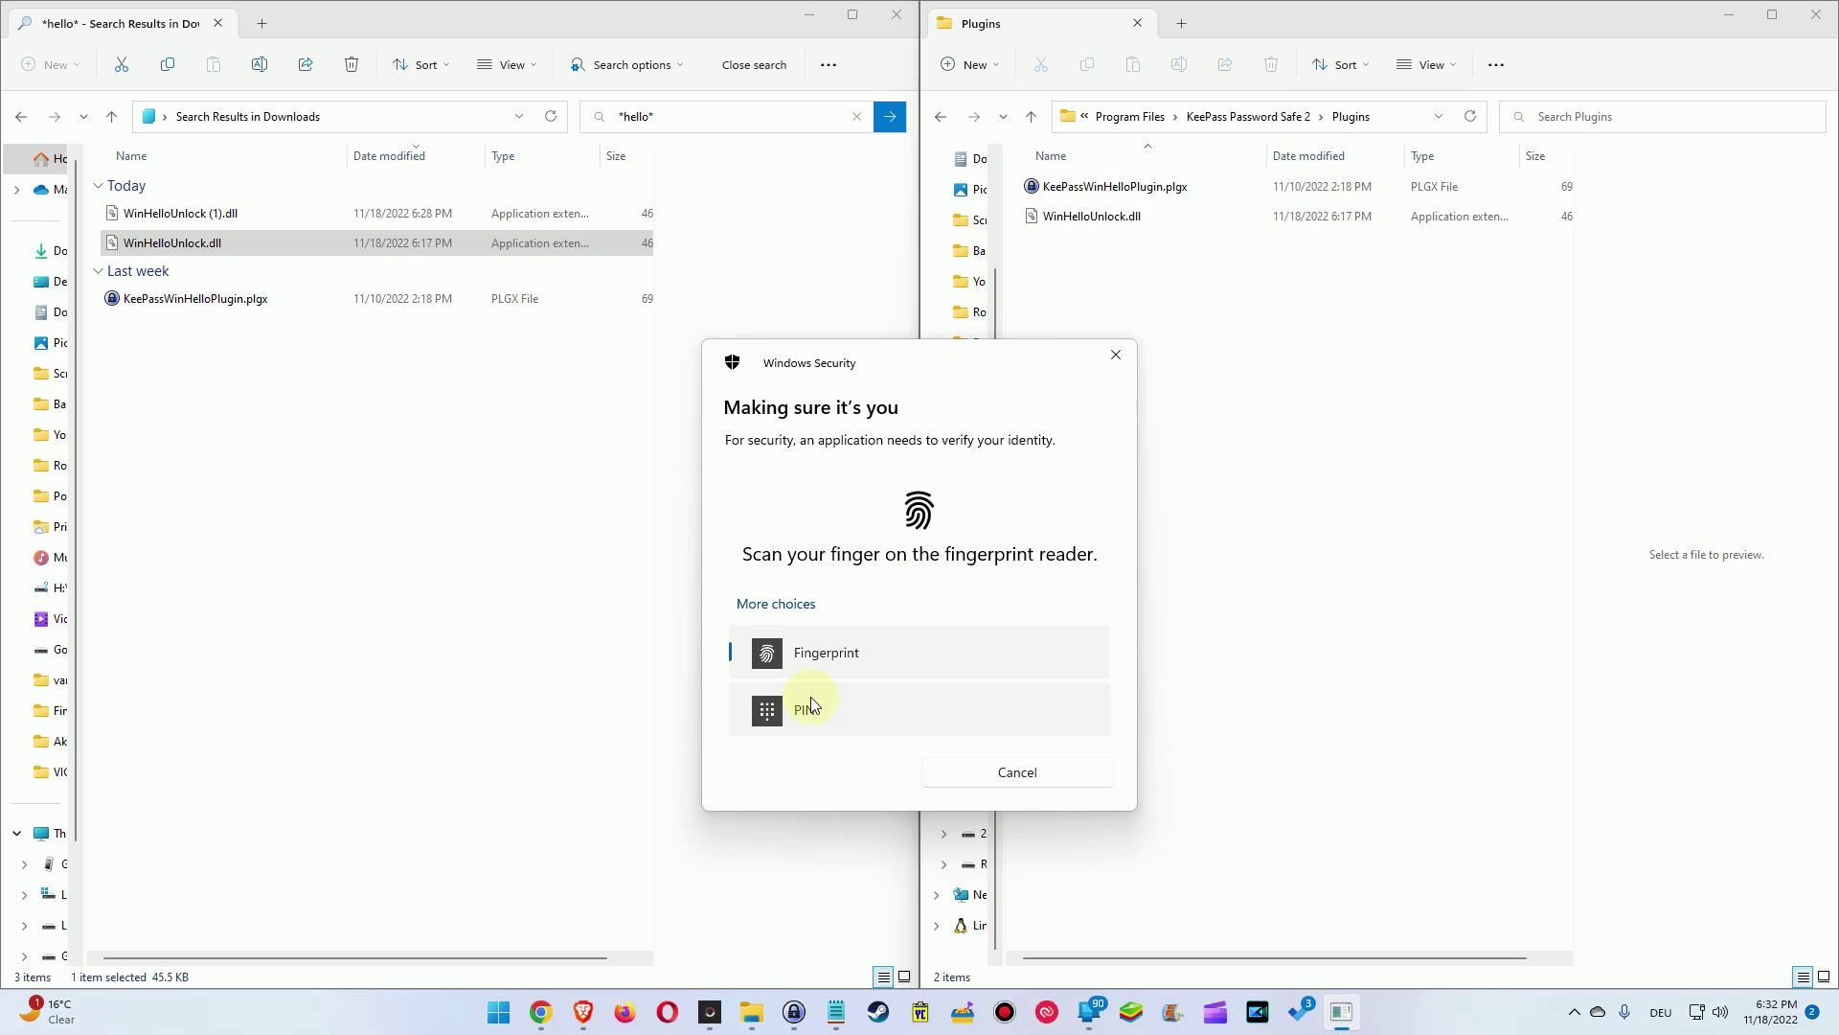